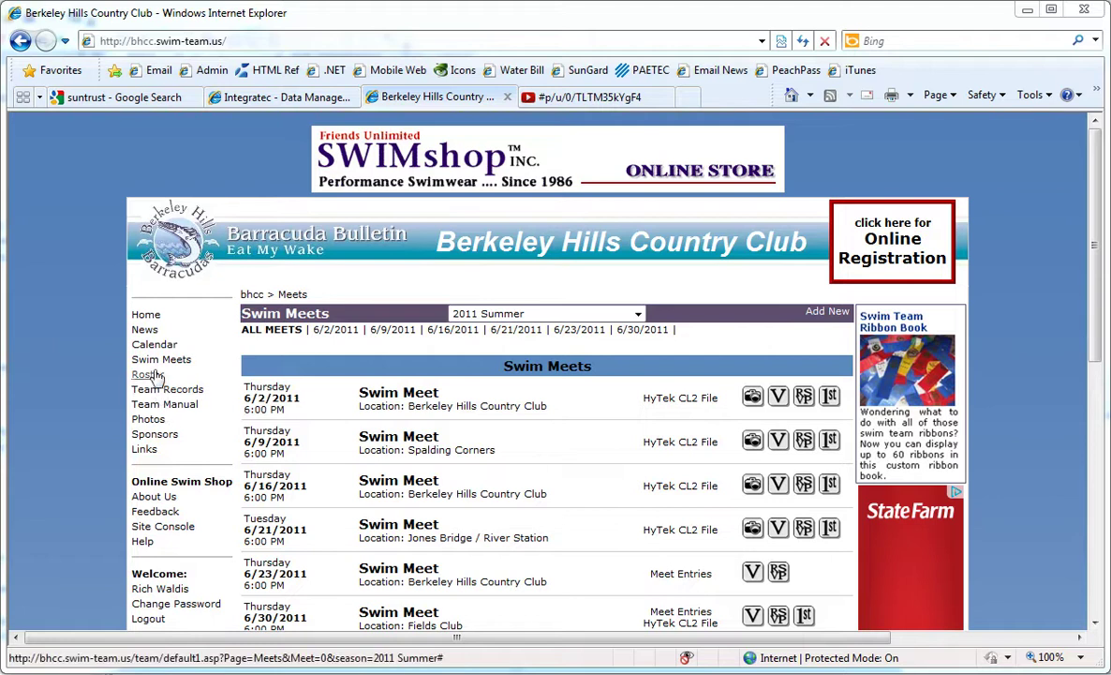
# Open the volunteer form for the 6/2/2011 swim meet and review its lock option and volunteer positions for both sessions.
pyautogui.click(779, 399)
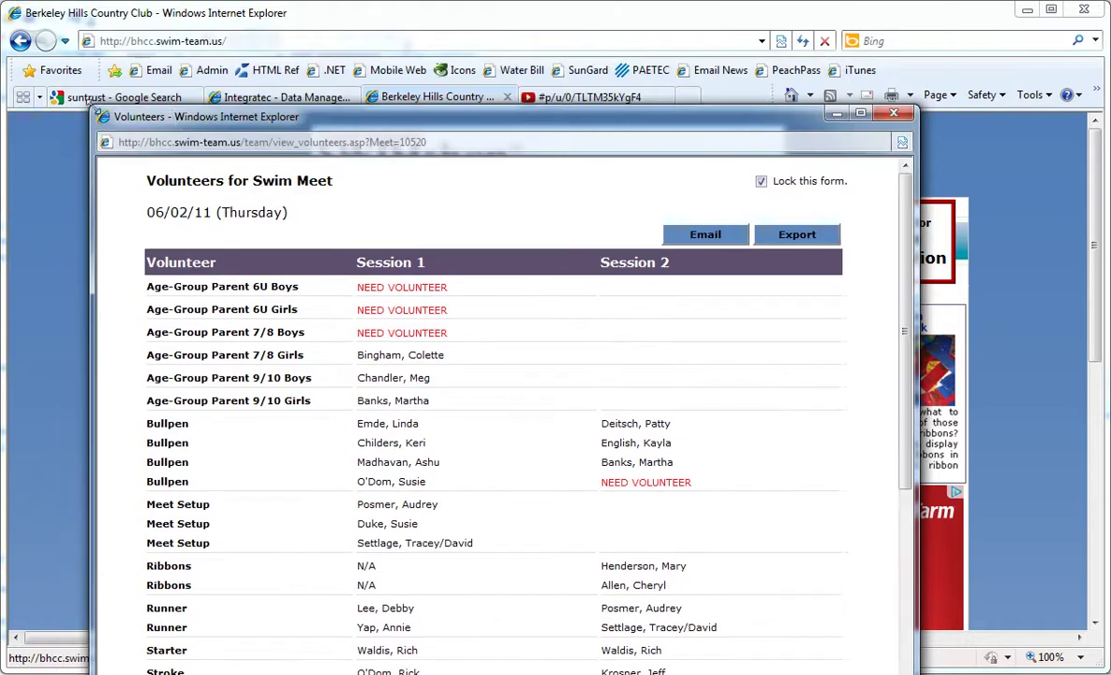
pyautogui.moveTo(162, 109); pyautogui.dragTo(159, 41)
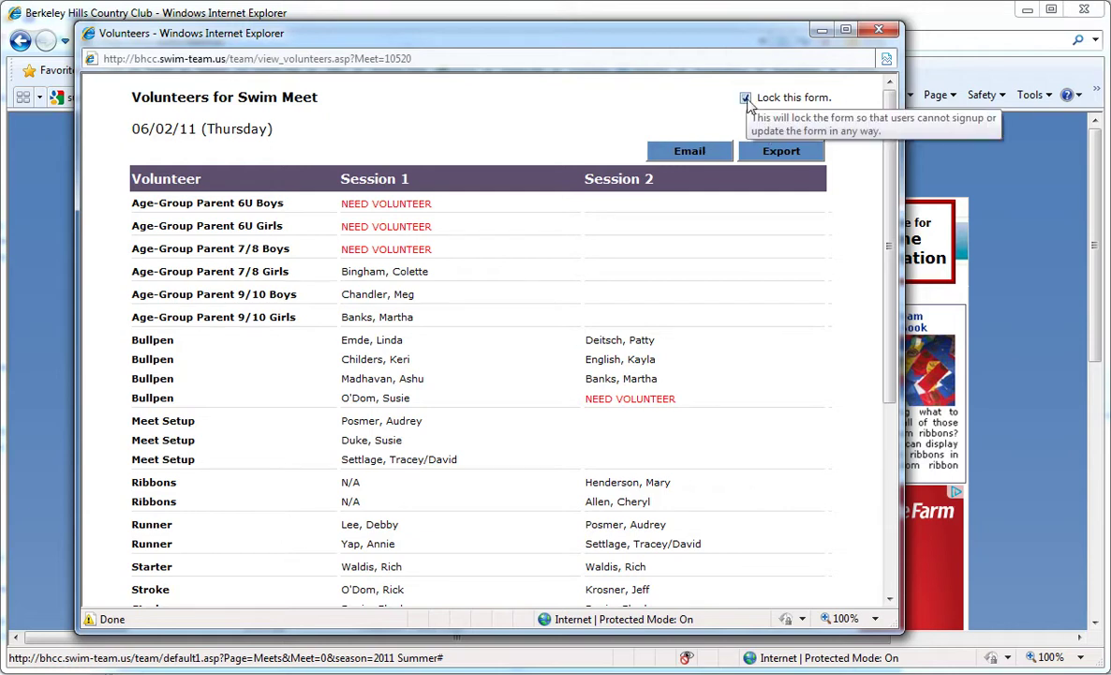
pyautogui.click(746, 98)
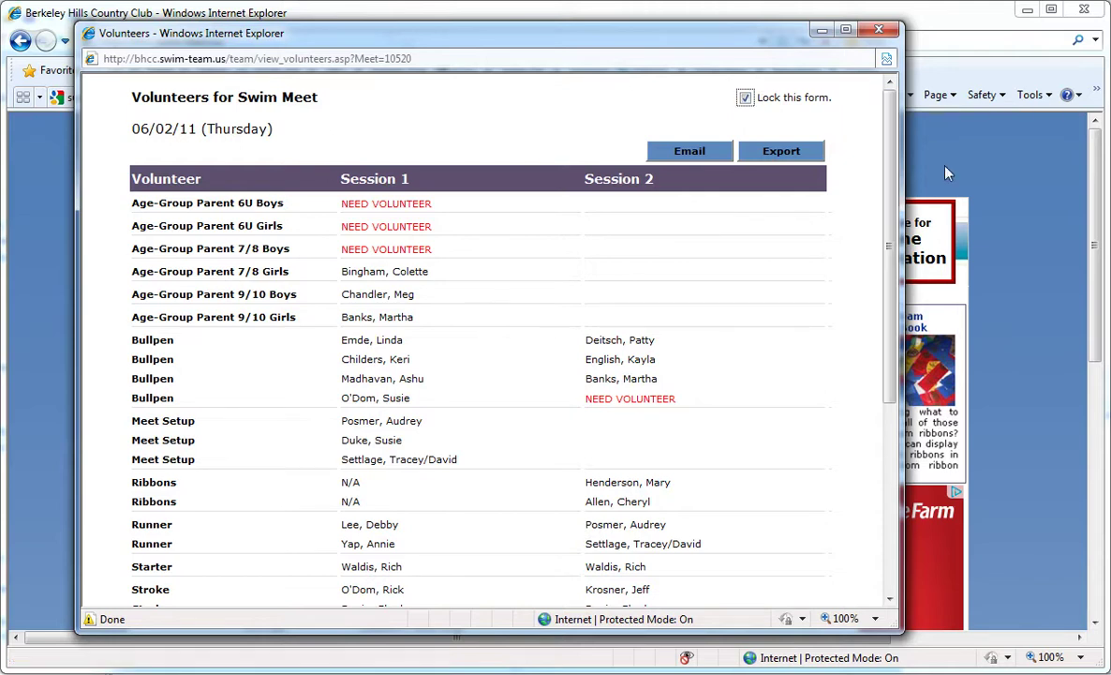
pyautogui.moveTo(891, 185); pyautogui.dragTo(871, 377)
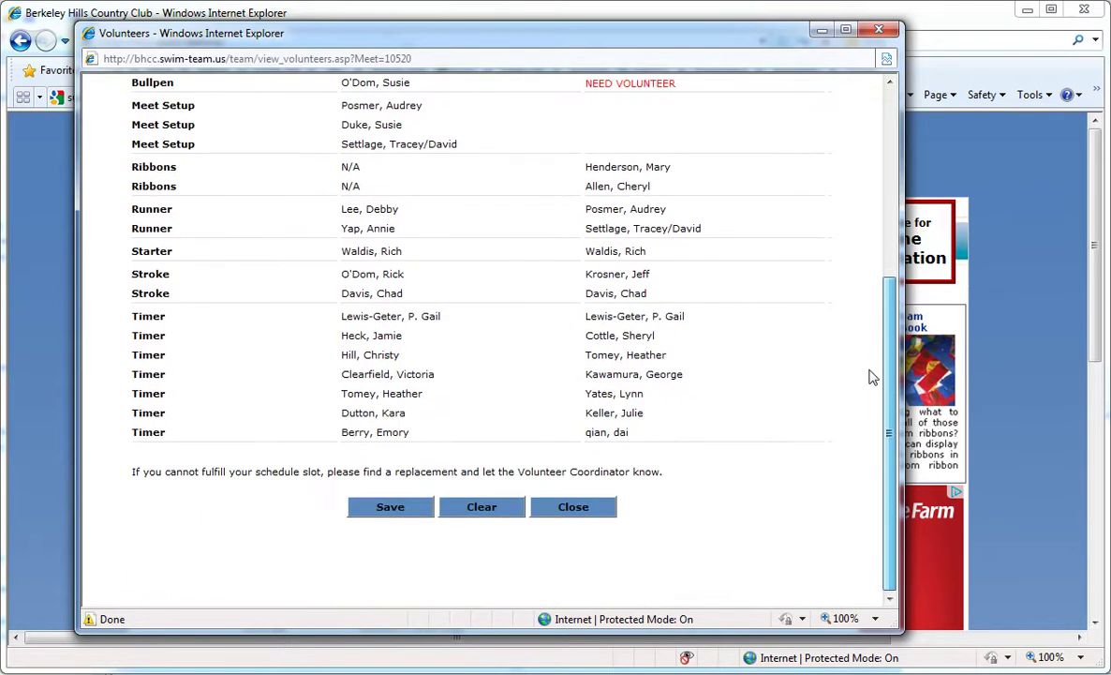
pyautogui.scroll(4, 872, 377)
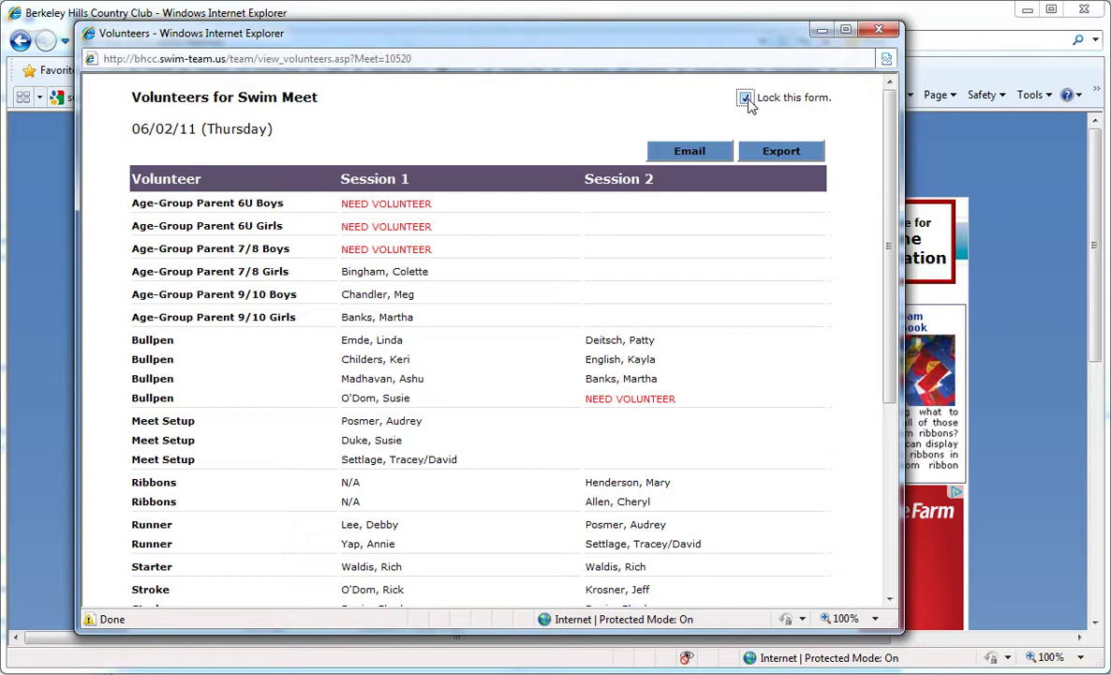
# Draft an email to the Swim Meet Volunteers group titled "volonteers take note!" with the text "reminder", and close it without saving.
pyautogui.click(712, 155)
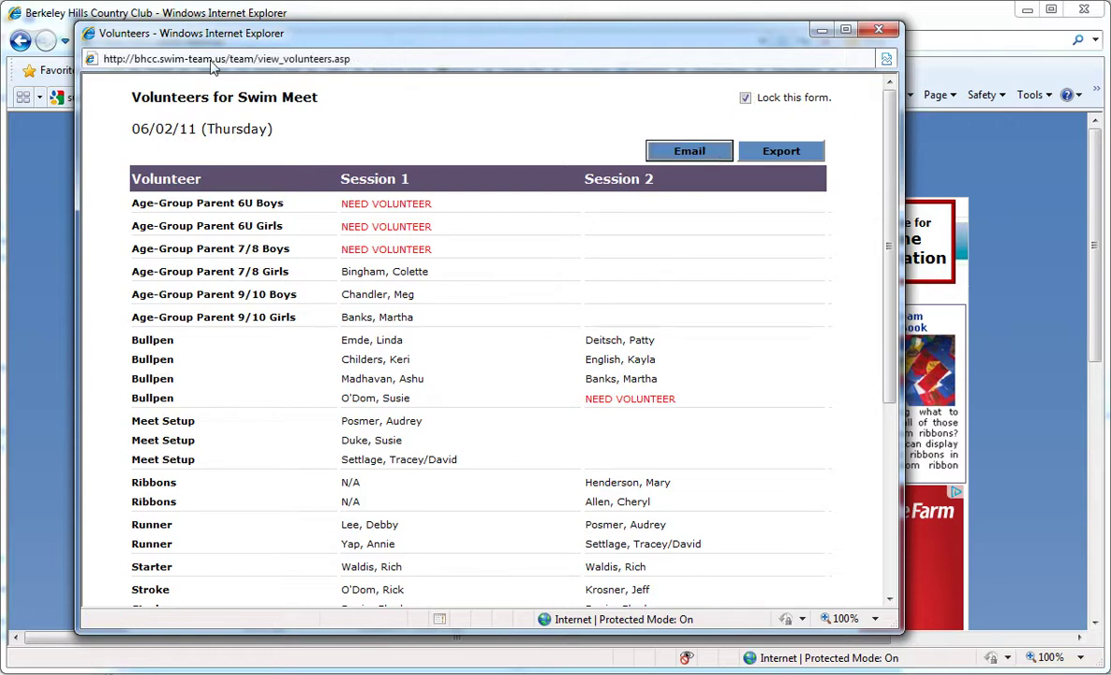
pyautogui.moveTo(106, 3); pyautogui.dragTo(262, 76)
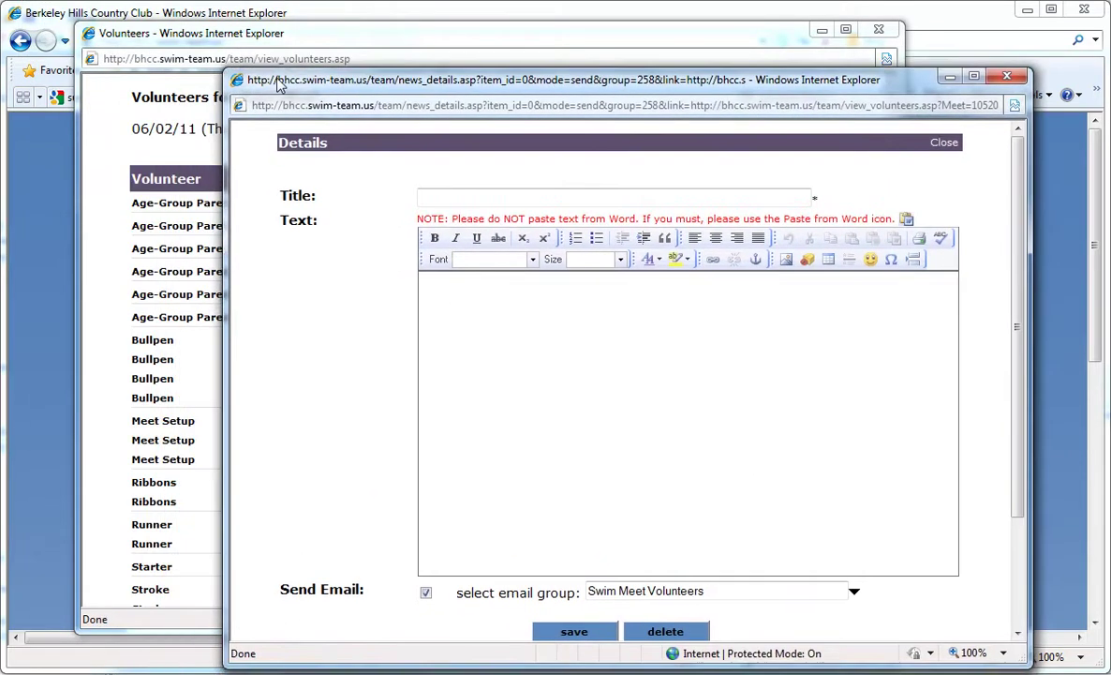
pyautogui.click(470, 192)
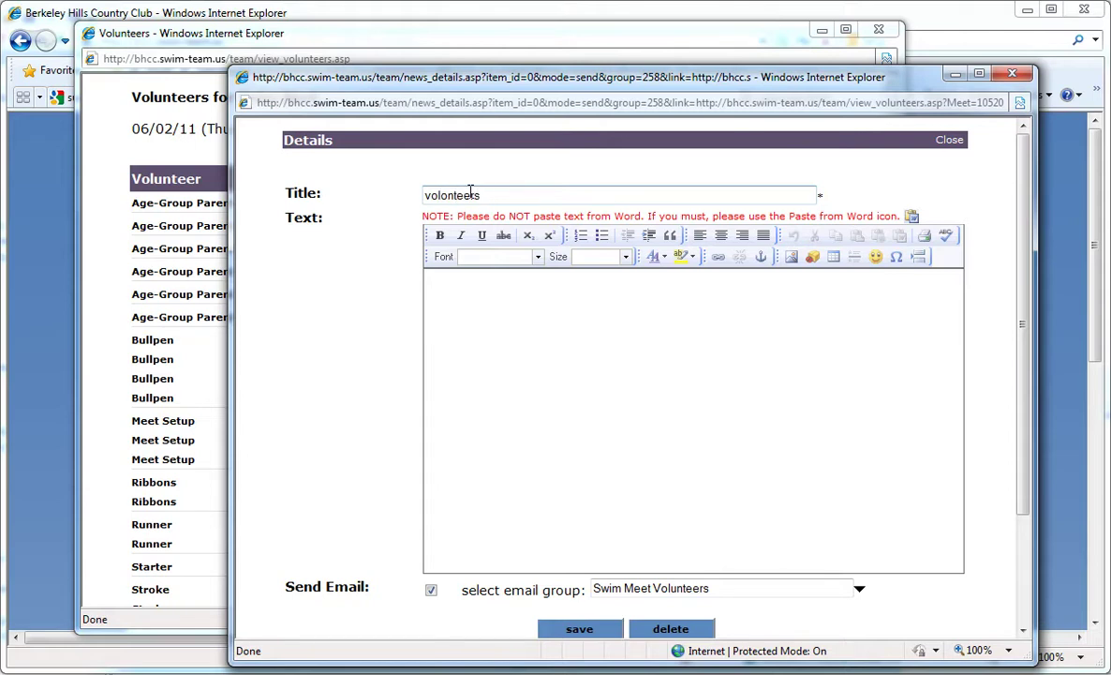
pyautogui.write('volonteers take note!')
pyautogui.click(567, 349)
pyautogui.write('reminder')
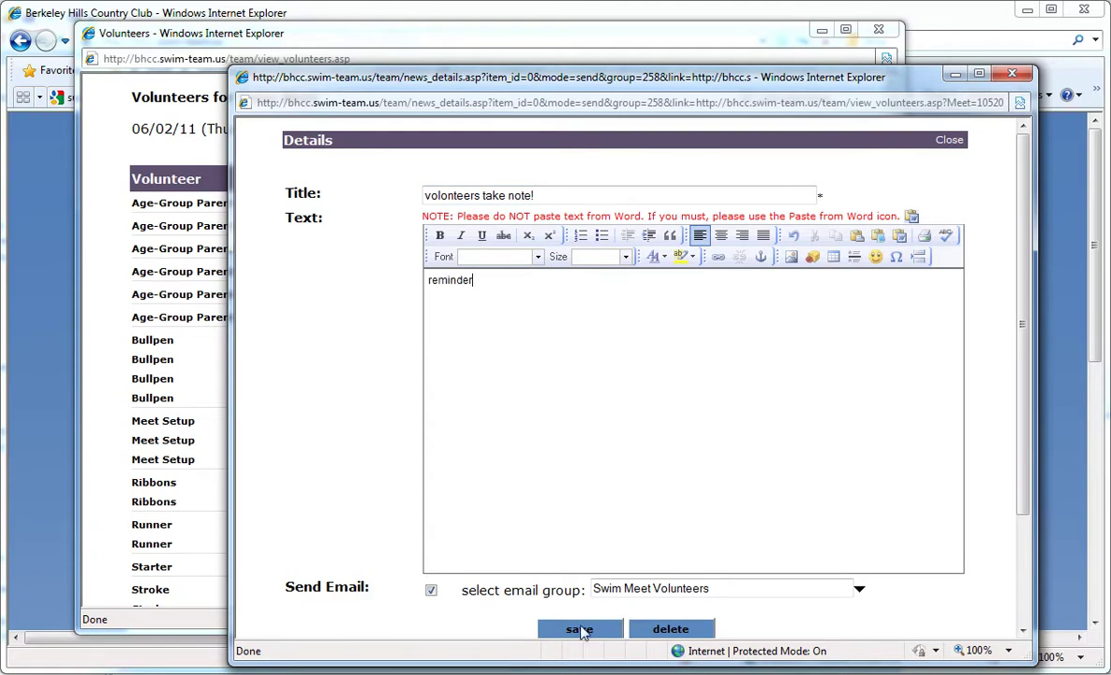
pyautogui.click(952, 142)
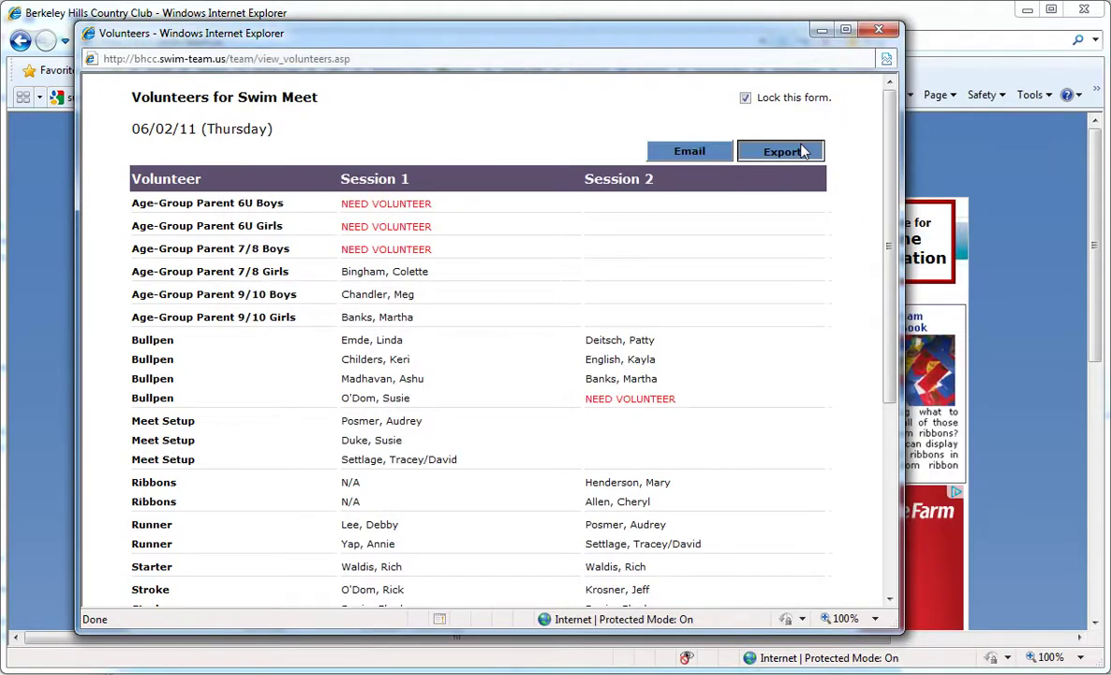
# Start exporting the volunteer list and cancel the download, and view the list in print preview before closing the form.
pyautogui.click(803, 152)
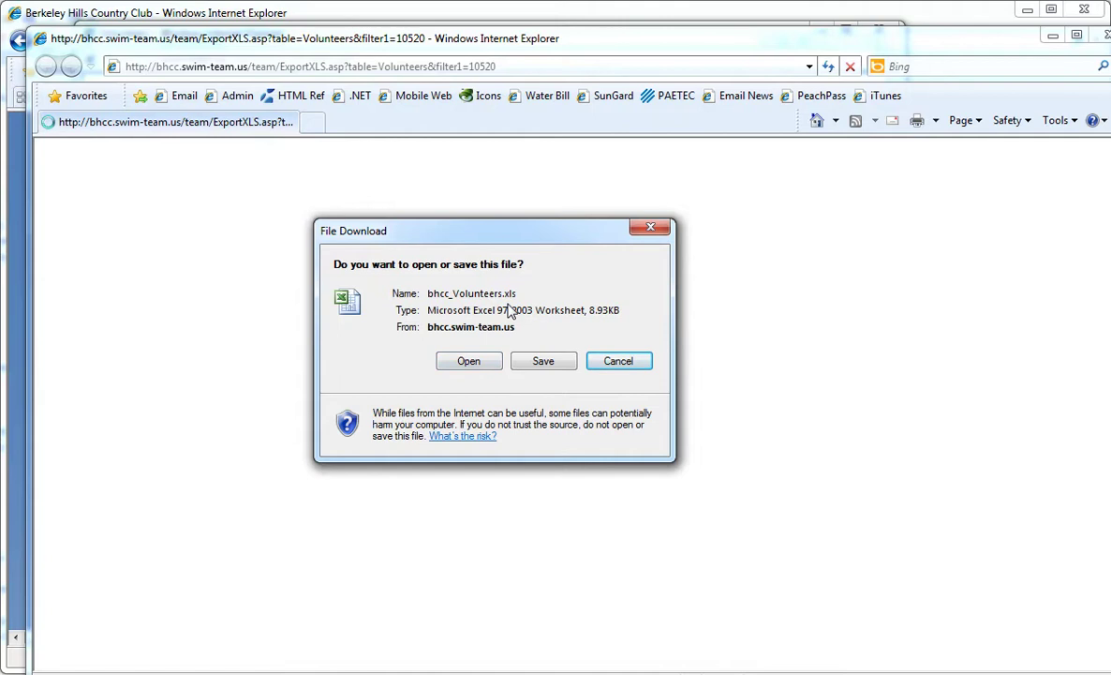
pyautogui.click(618, 362)
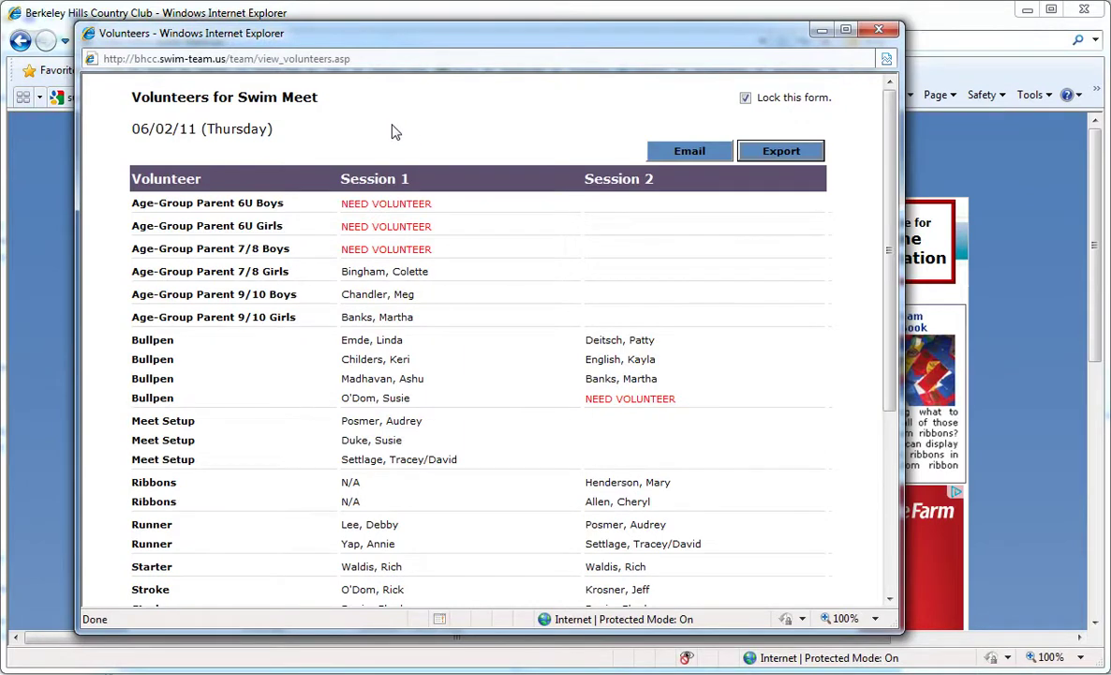
pyautogui.rightClick(394, 133)
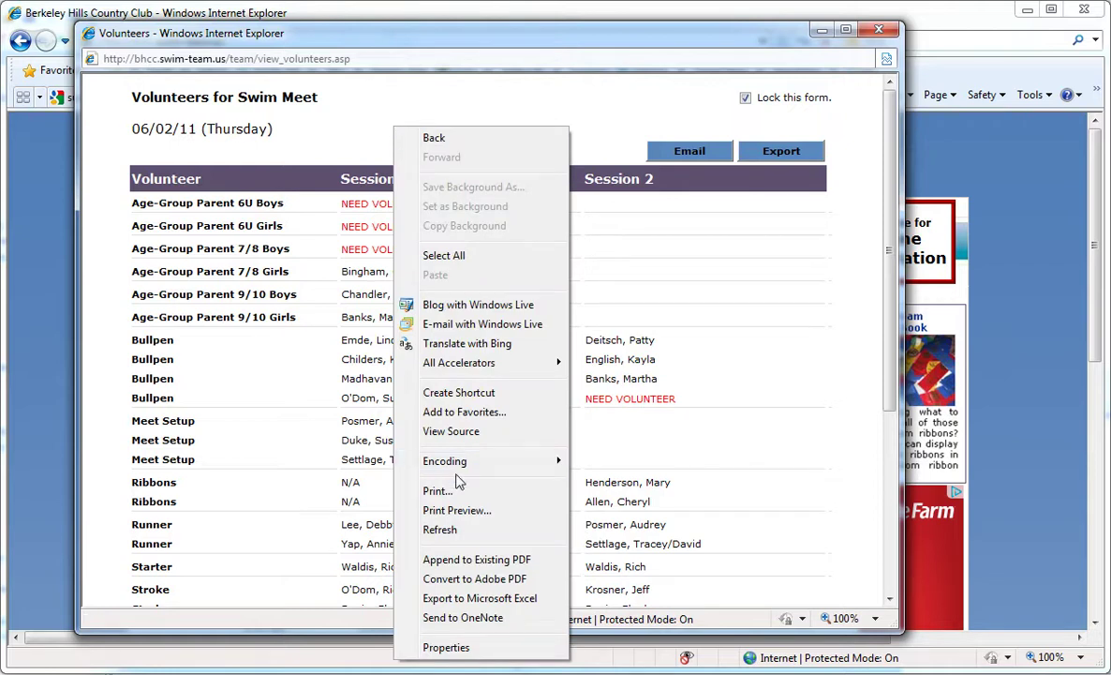
pyautogui.click(457, 511)
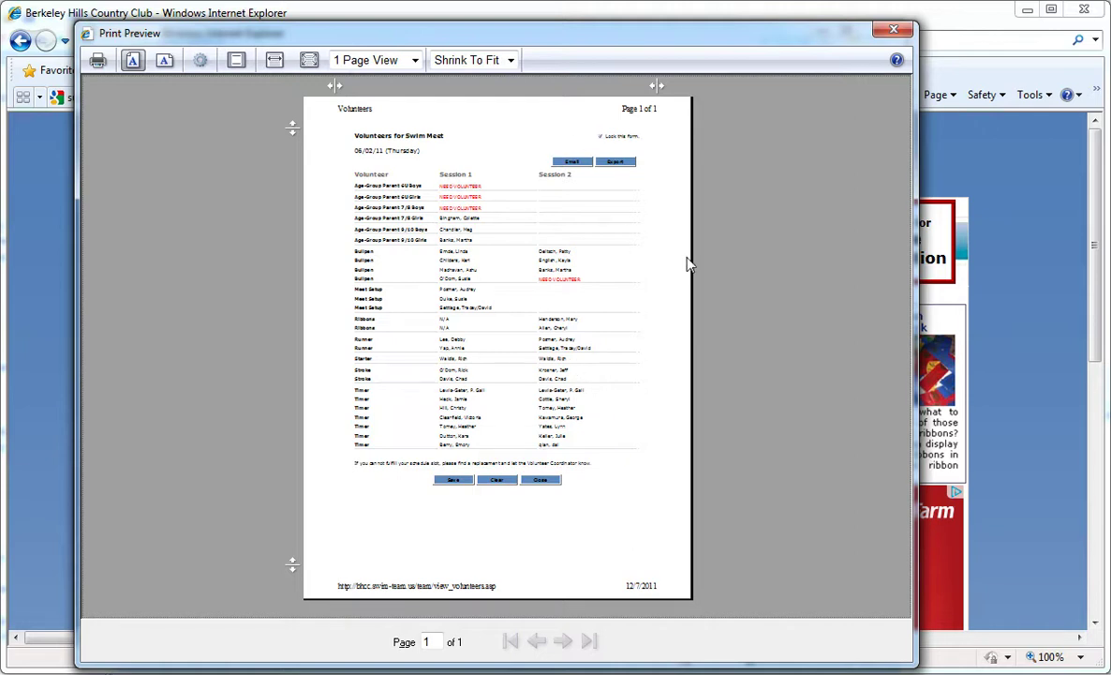
pyautogui.click(893, 30)
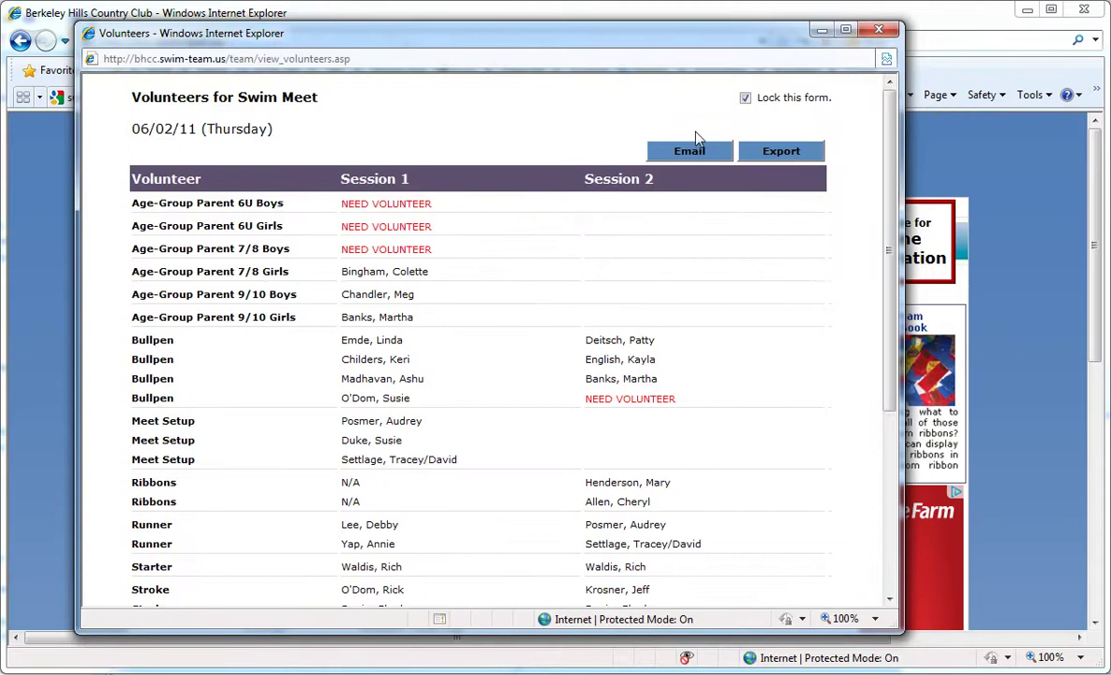
pyautogui.click(884, 30)
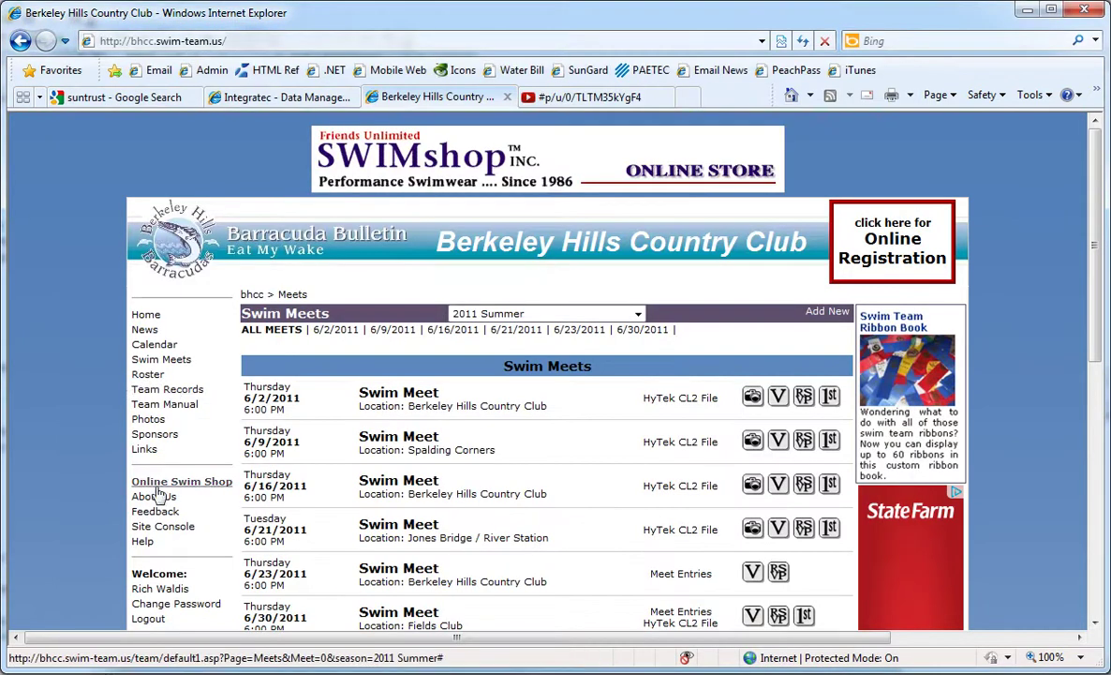
# Open the Volunteer Report from the Volunteers section of the site console and look over its entries.
pyautogui.click(167, 528)
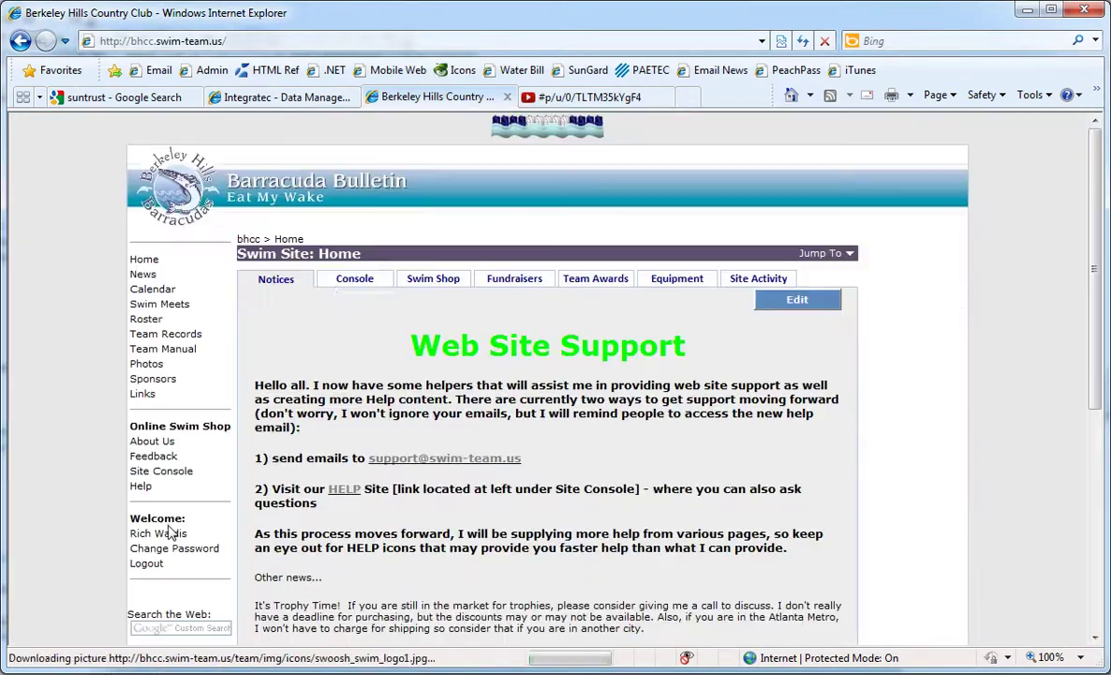
pyautogui.click(352, 285)
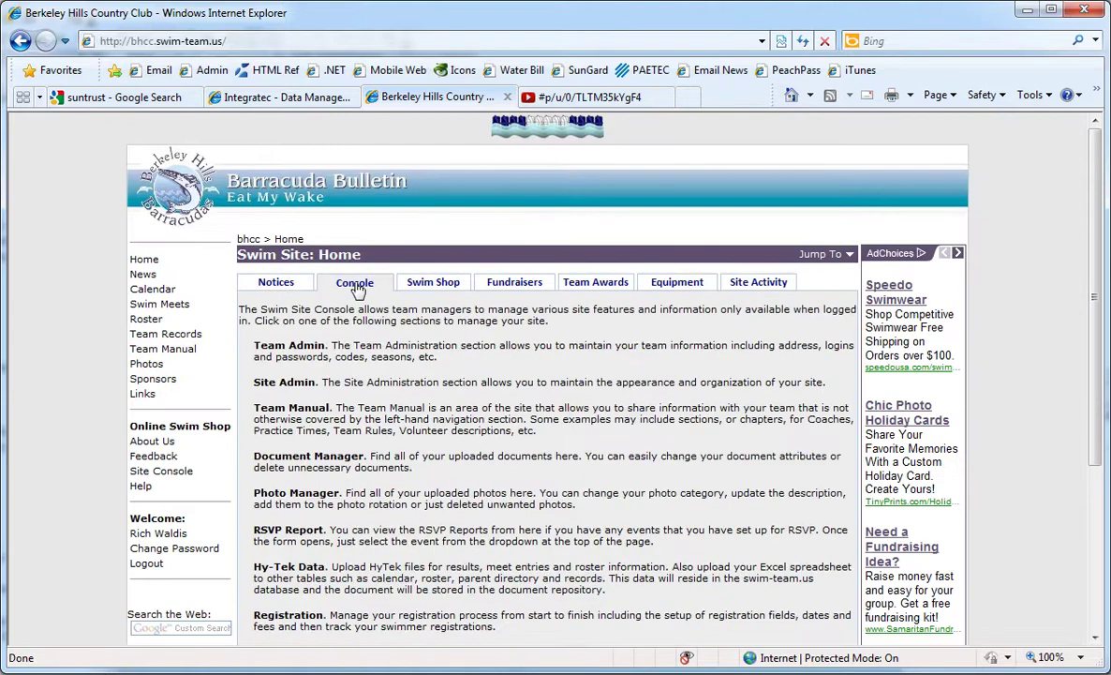
pyautogui.scroll(-3, 1008, 370)
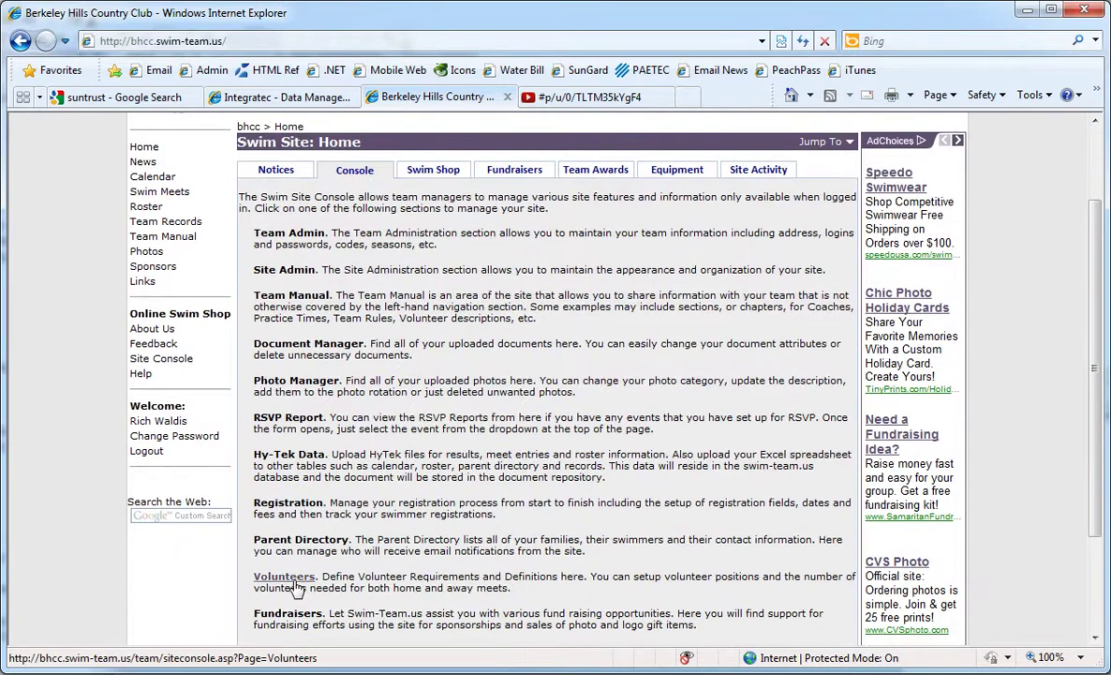
pyautogui.click(284, 576)
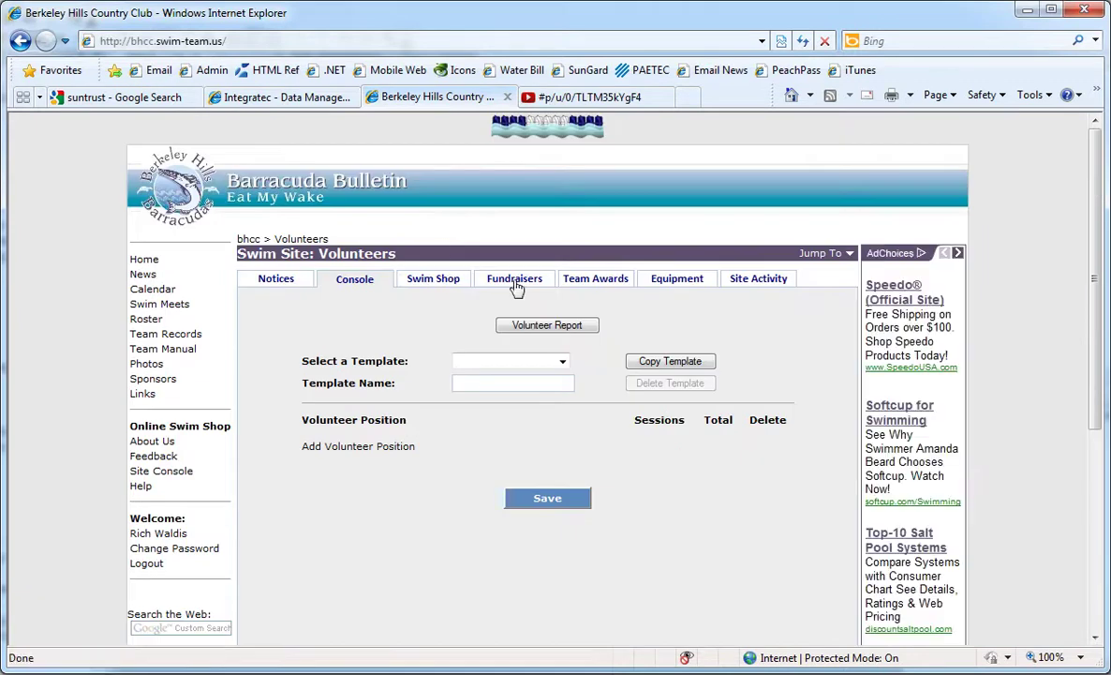
pyautogui.click(561, 328)
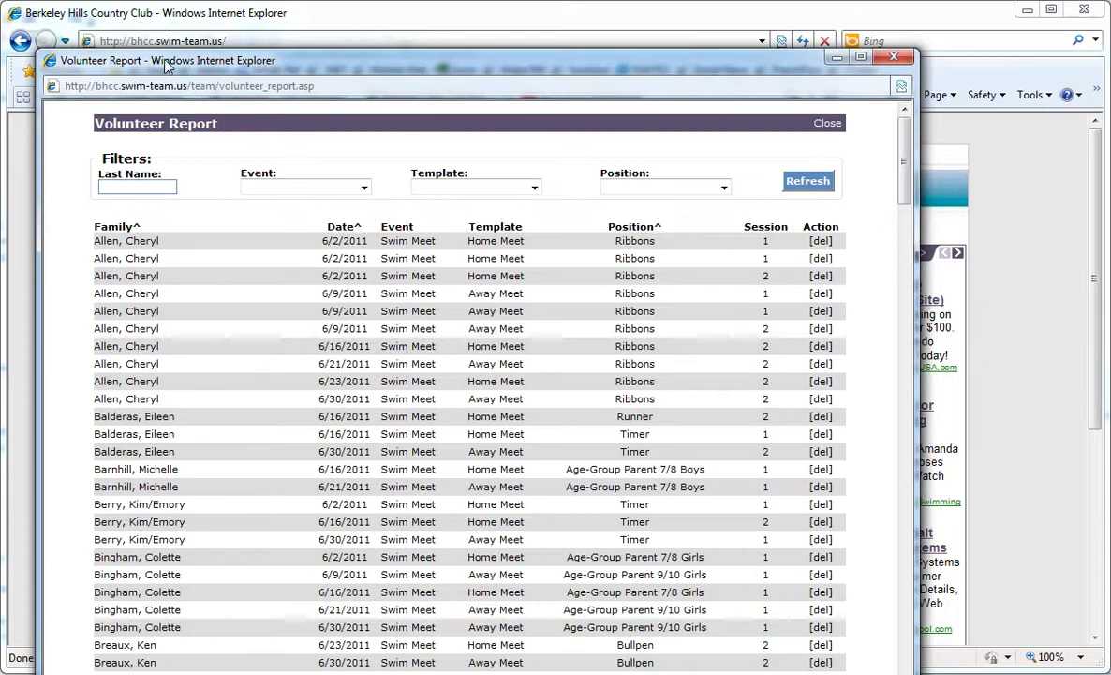
pyautogui.moveTo(169, 64); pyautogui.dragTo(202, 35)
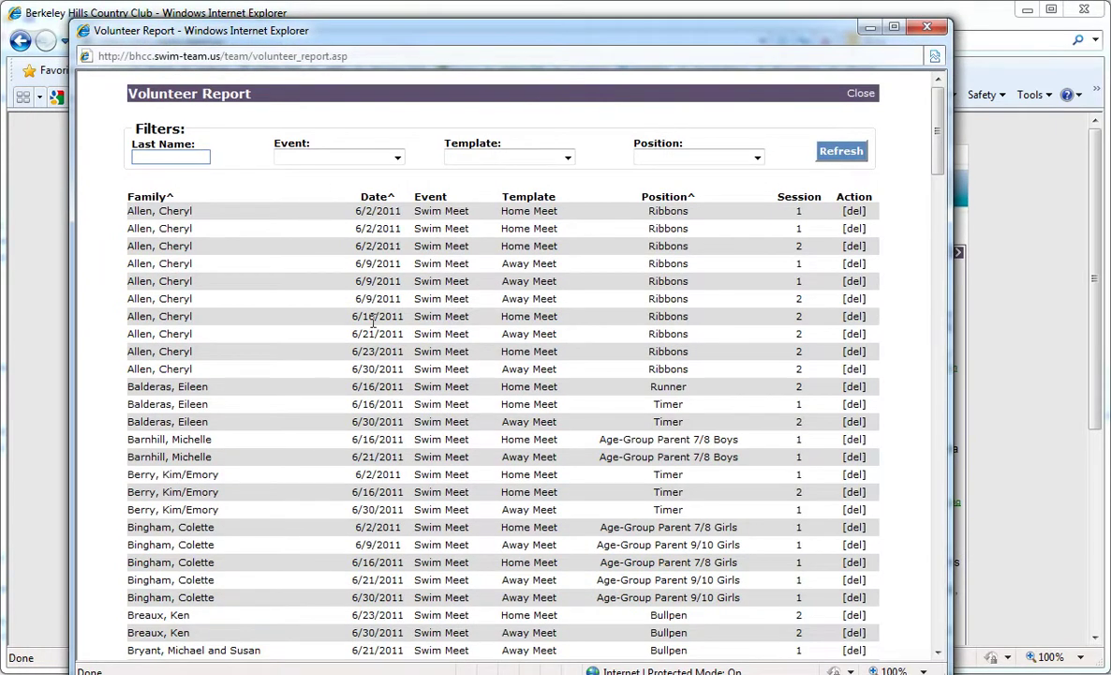
pyautogui.moveTo(936, 161); pyautogui.dragTo(874, 132)
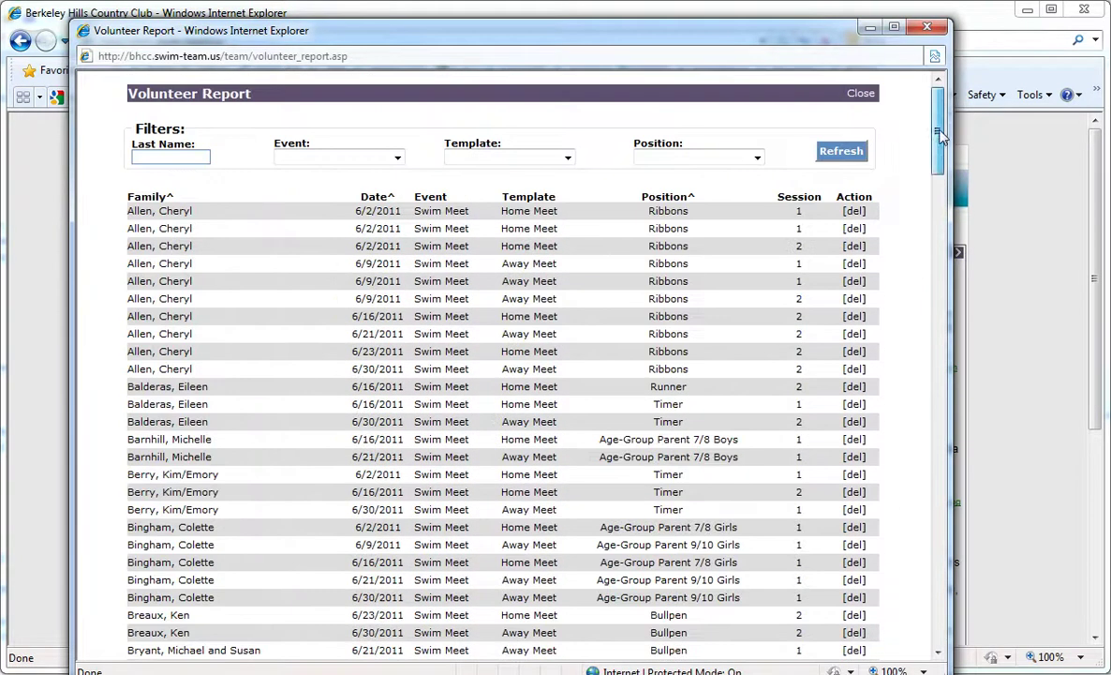
# Filter the volunteer report by the event Swim Meet [06/09/11] and look through the listed families.
pyautogui.click(398, 158)
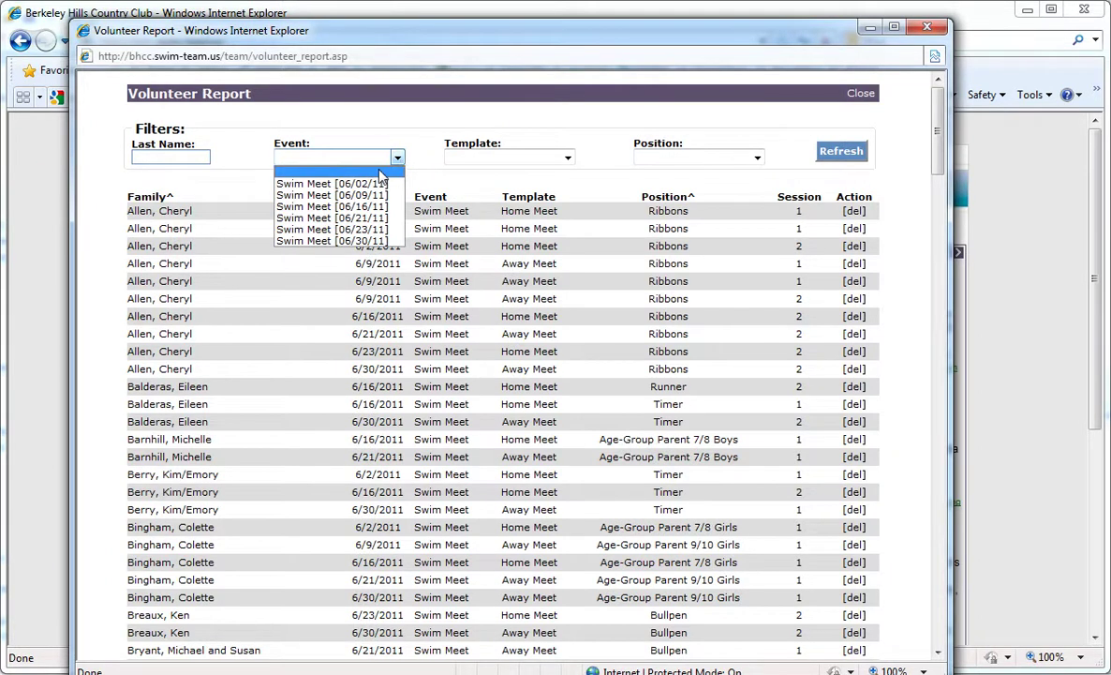
pyautogui.click(337, 195)
pyautogui.click(841, 152)
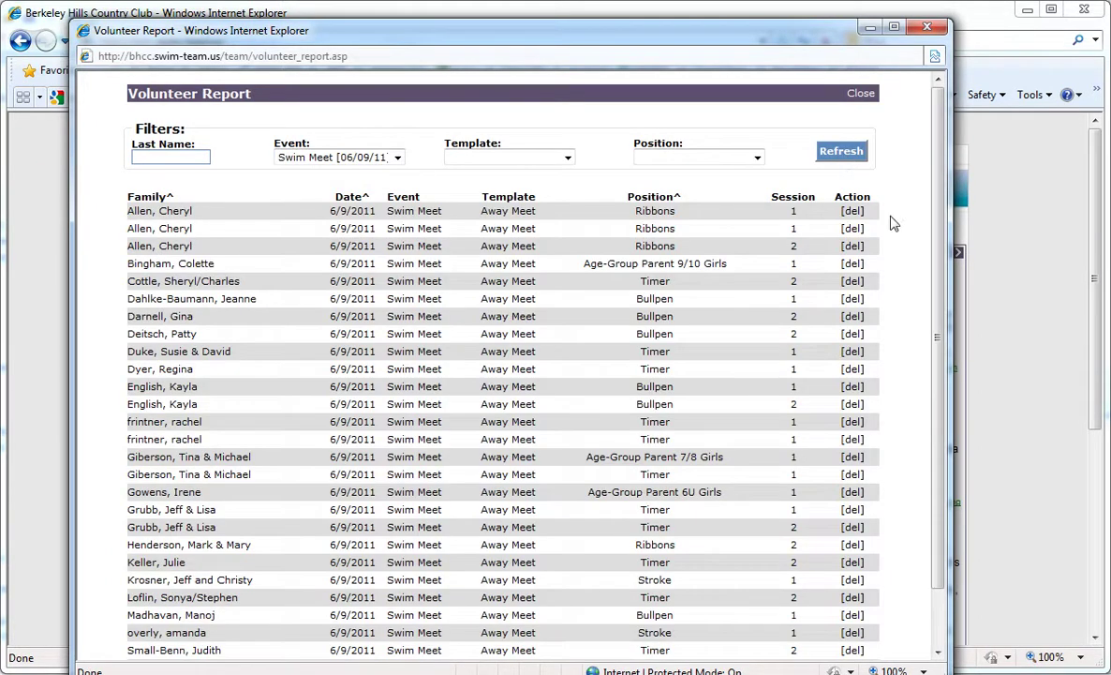
pyautogui.scroll(-2, 937, 246)
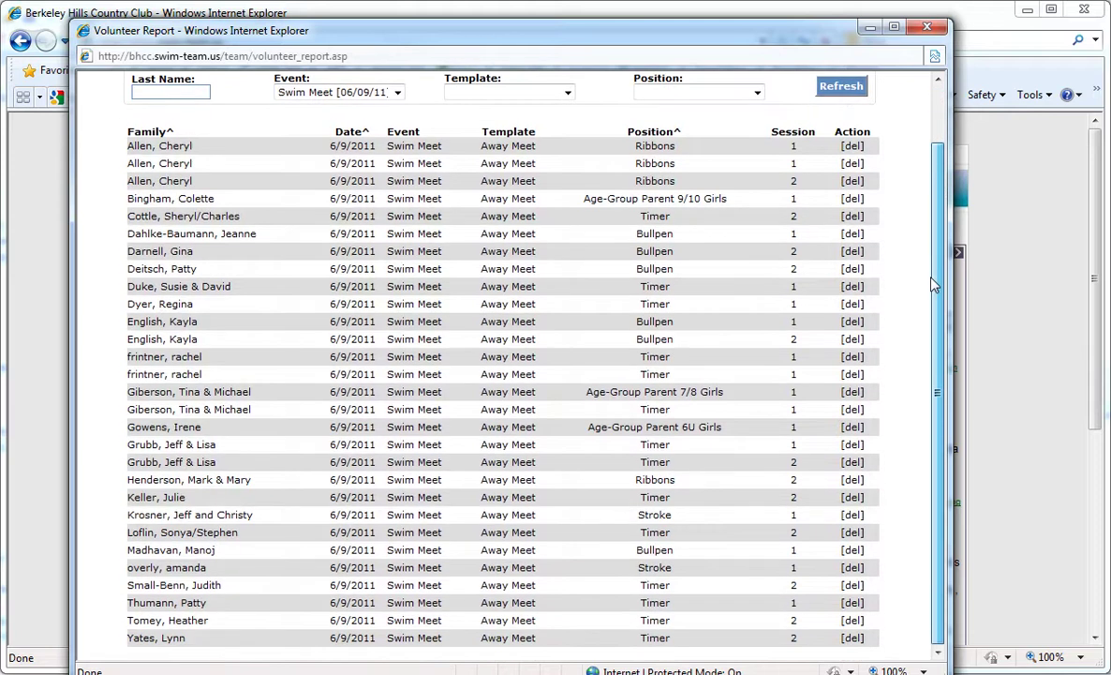
pyautogui.moveTo(940, 214); pyautogui.dragTo(940, 214)
pyautogui.scroll(2, 940, 215)
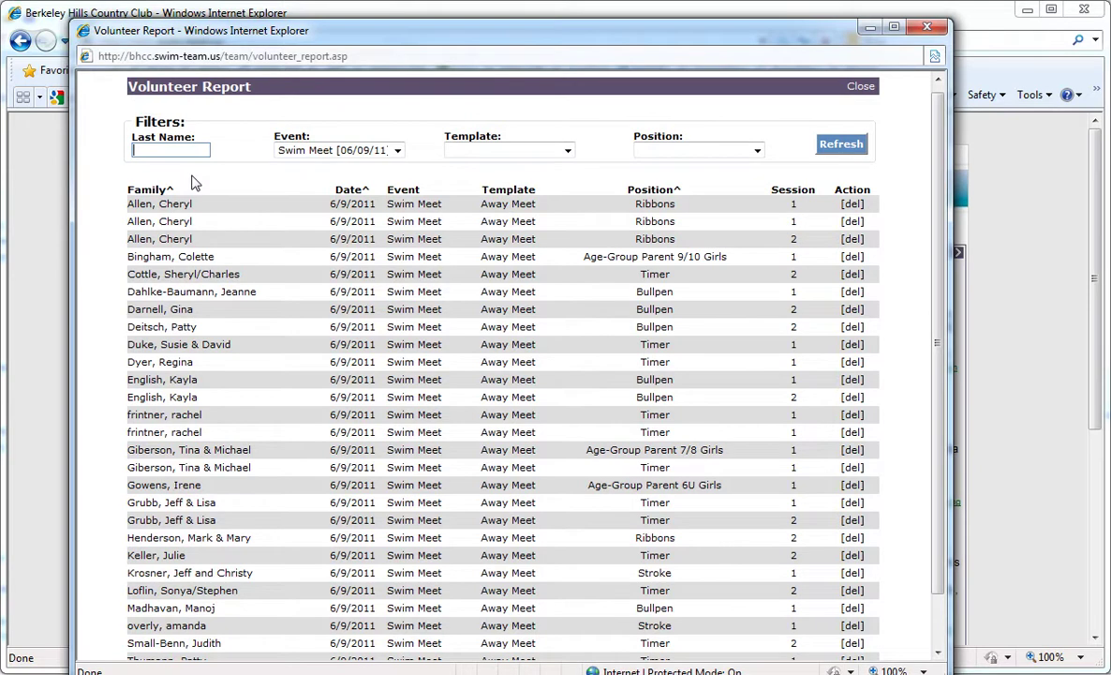
# Filter the report by the first listed family's last name across all events, clearing the event filter.
pyautogui.press('Tab')
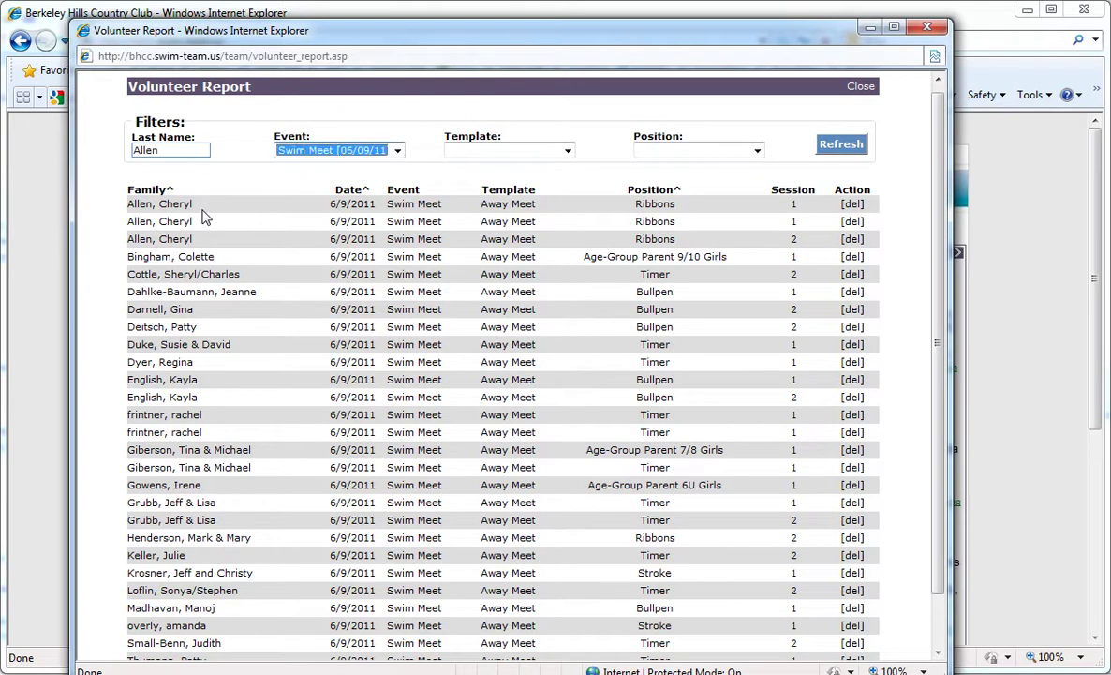
pyautogui.click(397, 149)
pyautogui.click(328, 162)
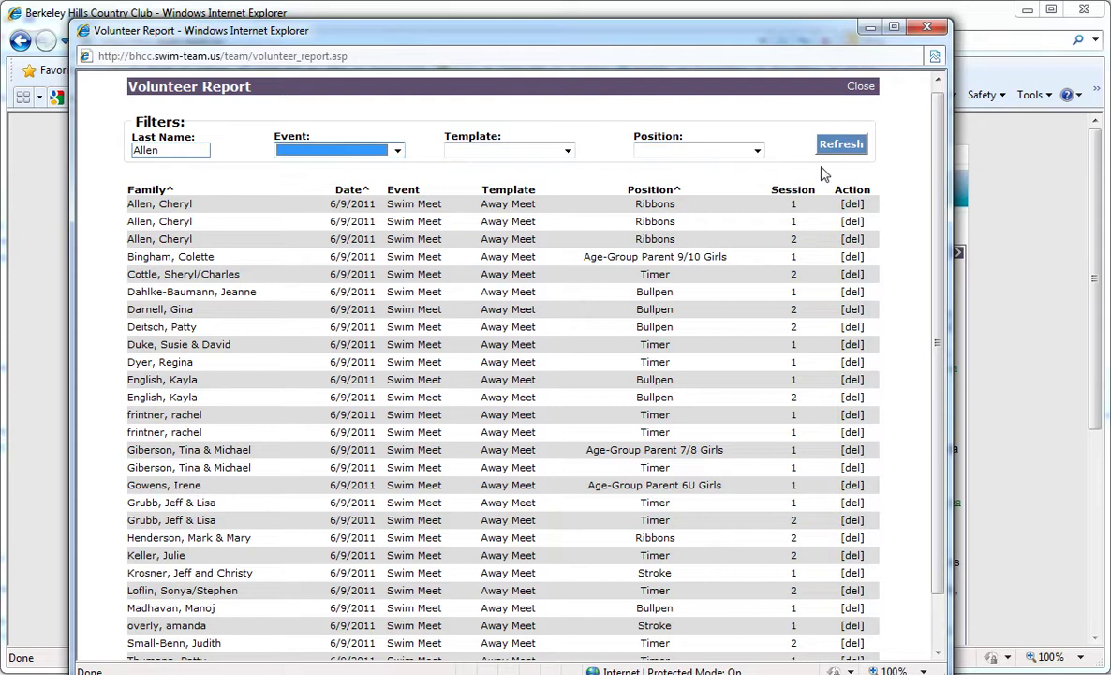
pyautogui.click(846, 146)
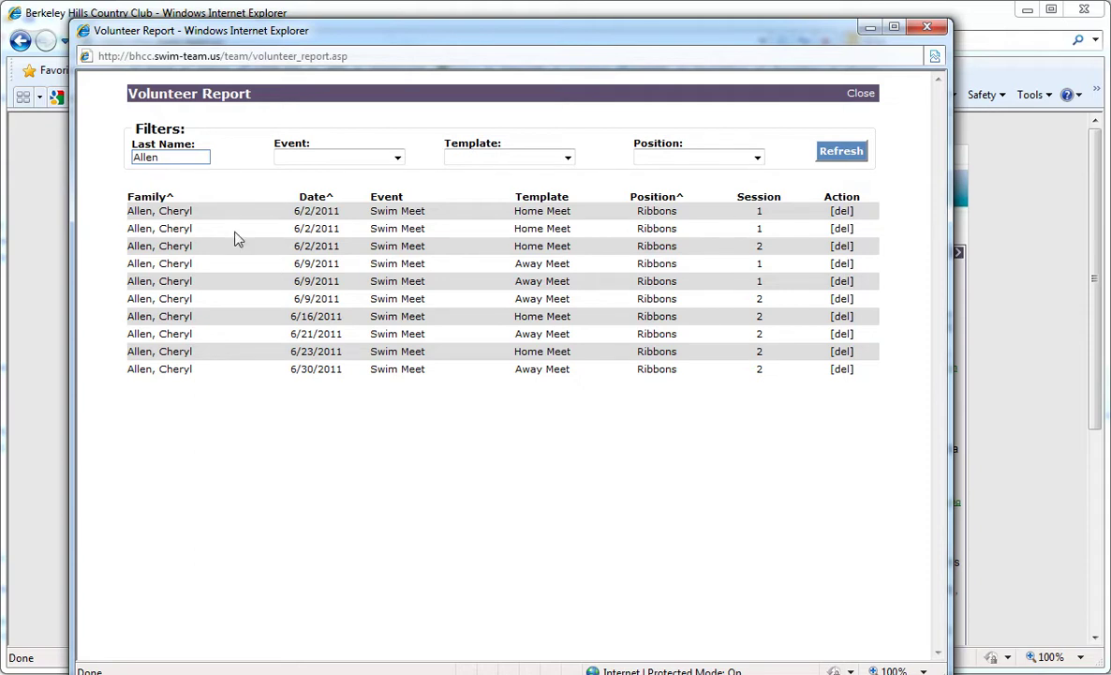
# Clear the last name filter and filter the volunteer report by the Stroke position.
pyautogui.doubleClick(147, 157)
pyautogui.press('BackSpace')
pyautogui.press('Tab')
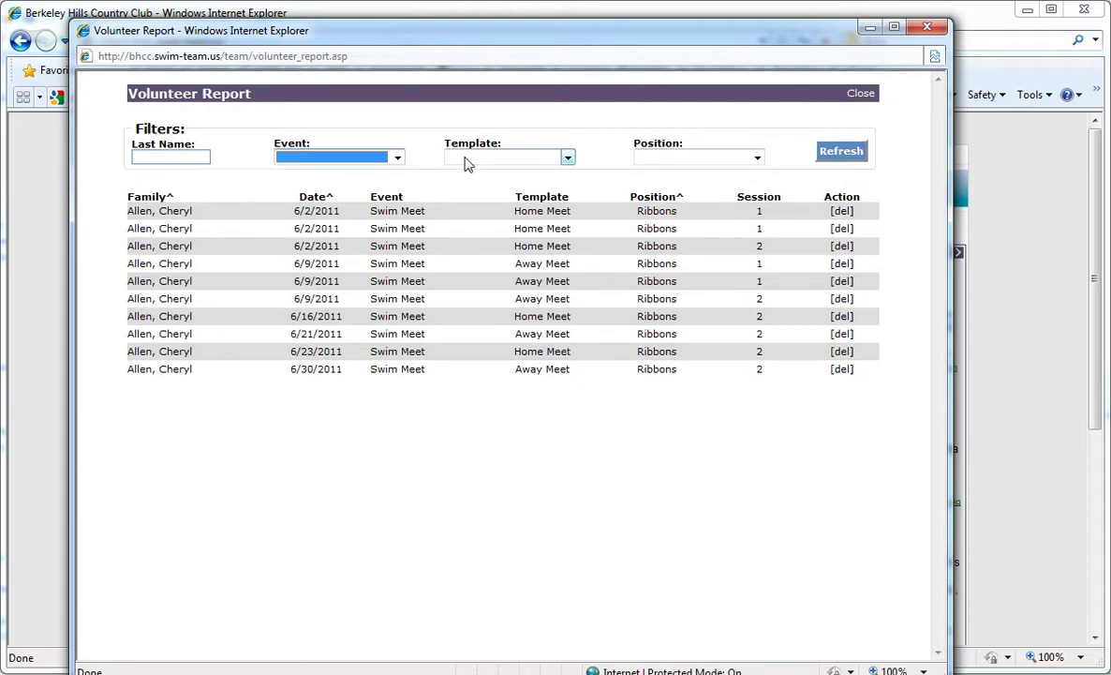
pyautogui.click(646, 159)
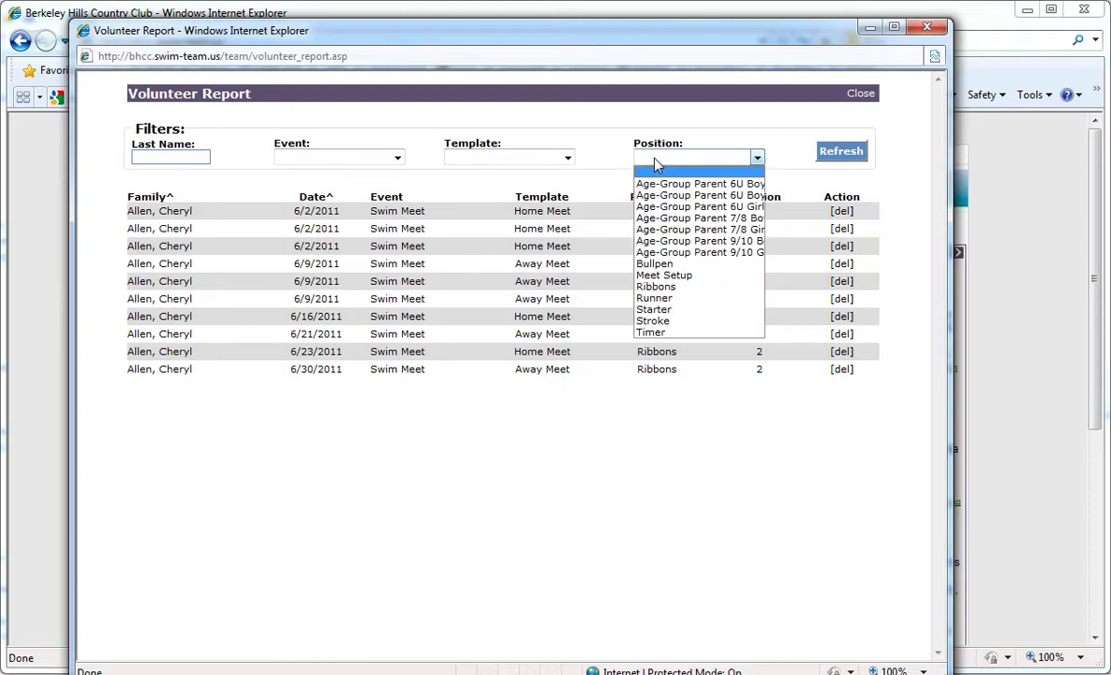
pyautogui.click(691, 321)
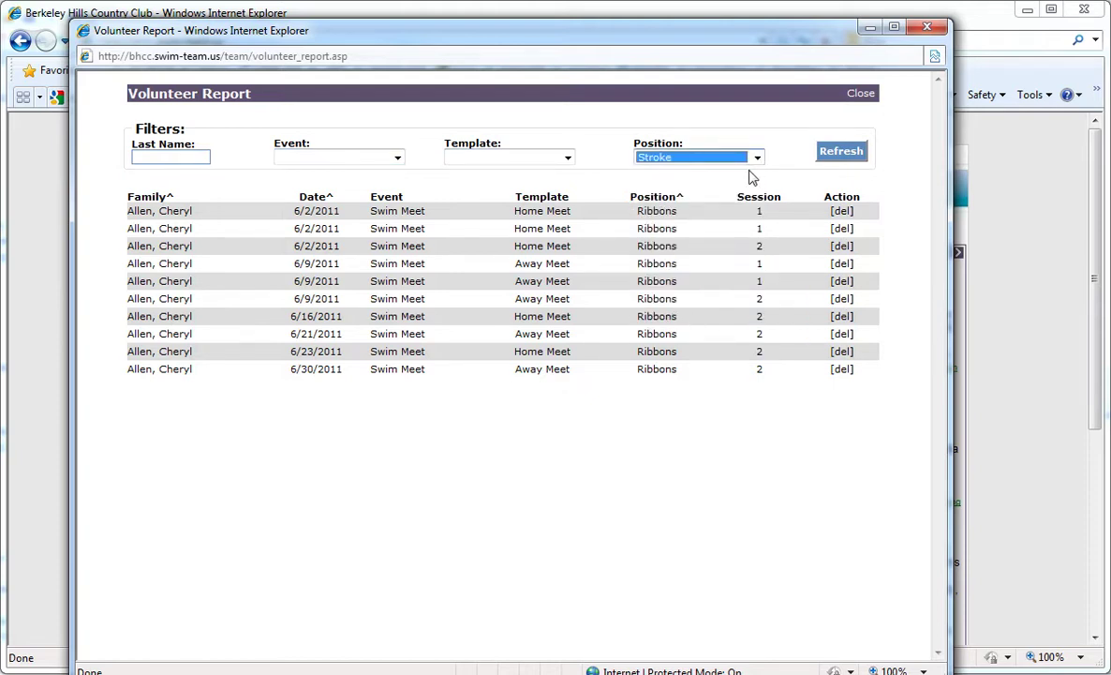
pyautogui.click(840, 153)
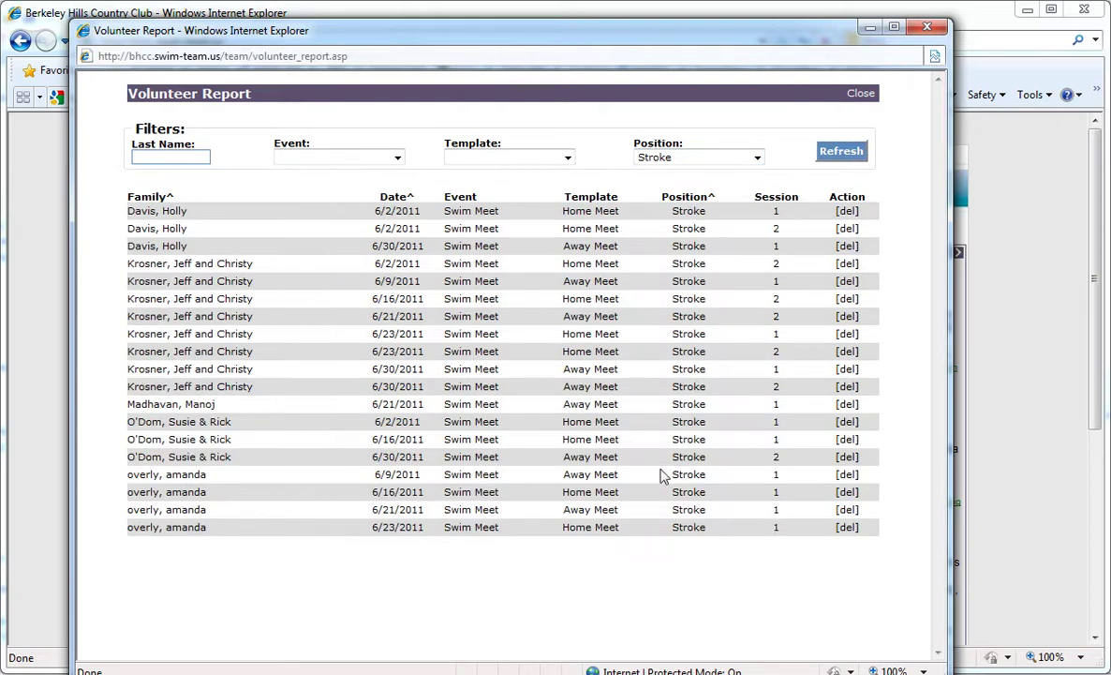
# Check the available template filter options without choosing one, and close the volunteer report.
pyautogui.click(568, 158)
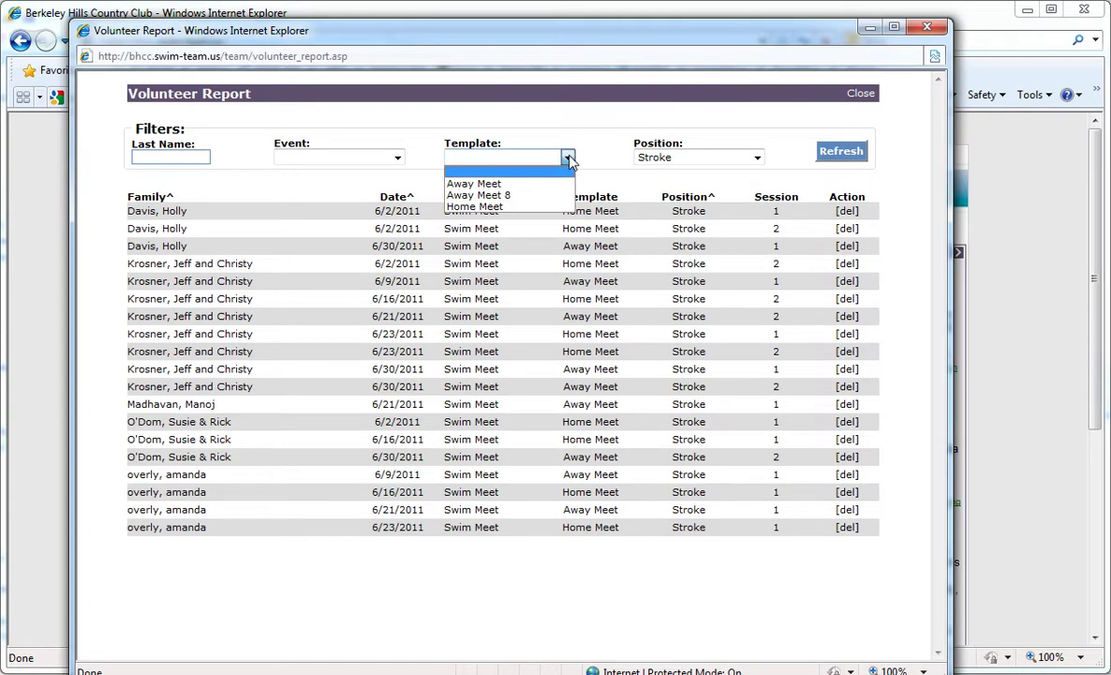
pyautogui.click(567, 158)
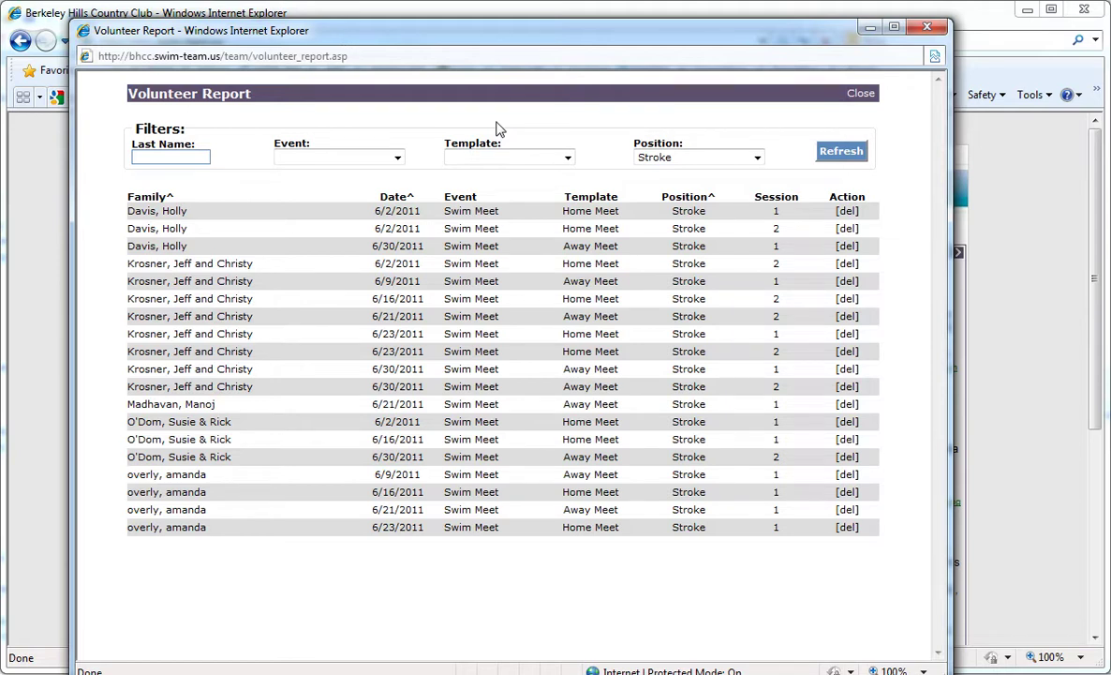
pyautogui.click(859, 94)
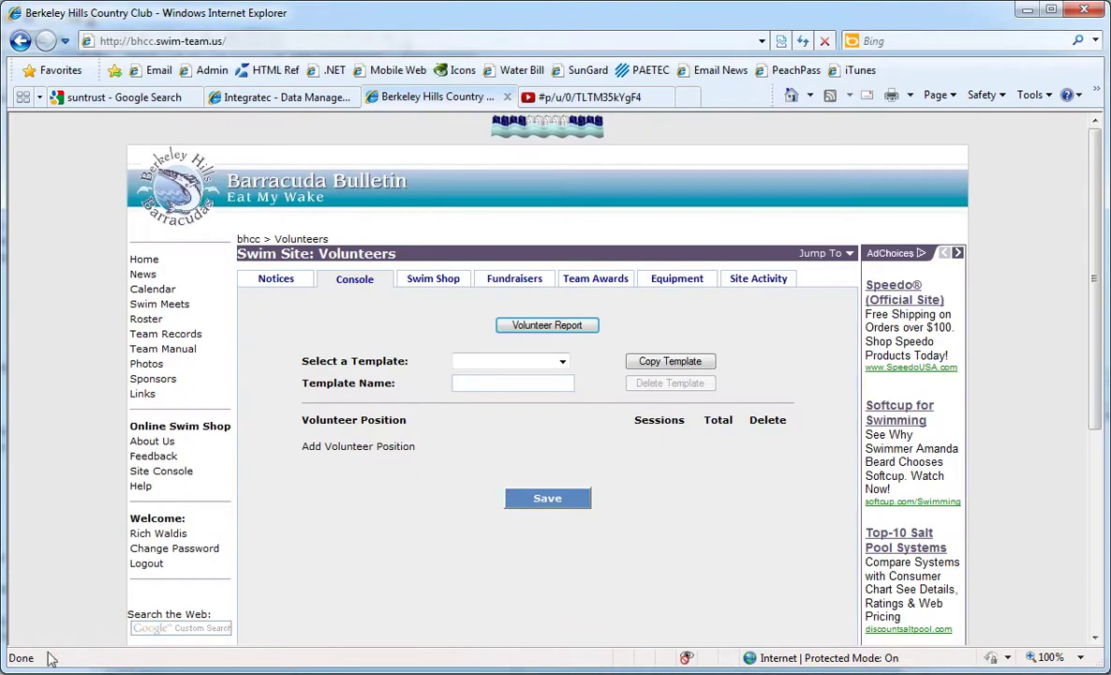